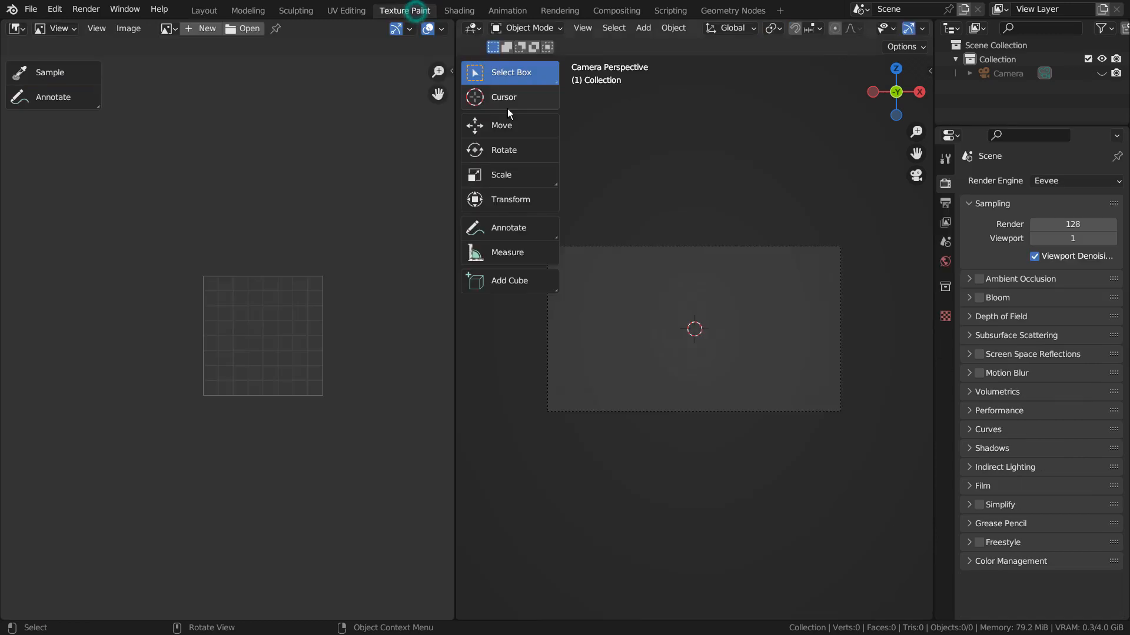
Add a plane mesh to the scene and rotate it 90° about the X axis to face the camera
click(206, 11)
key(shift+a)
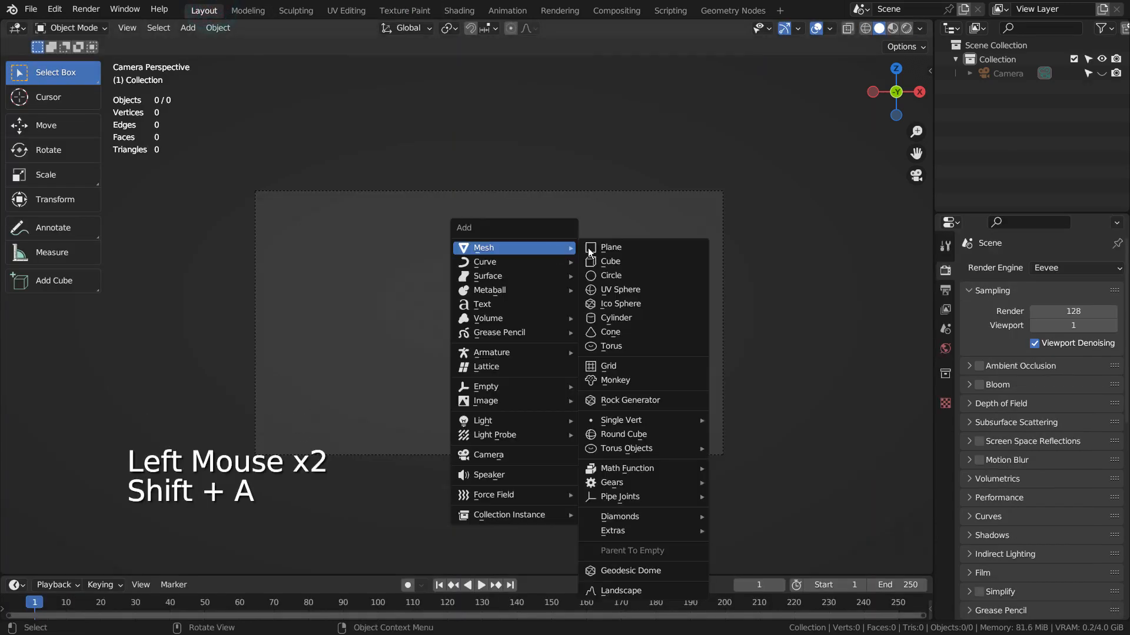
click(591, 249)
text(rx90)
key(Return)
Scale the plane by about 3.688, and stretch it along X by about 1.763 to fill the camera frame
key(s)
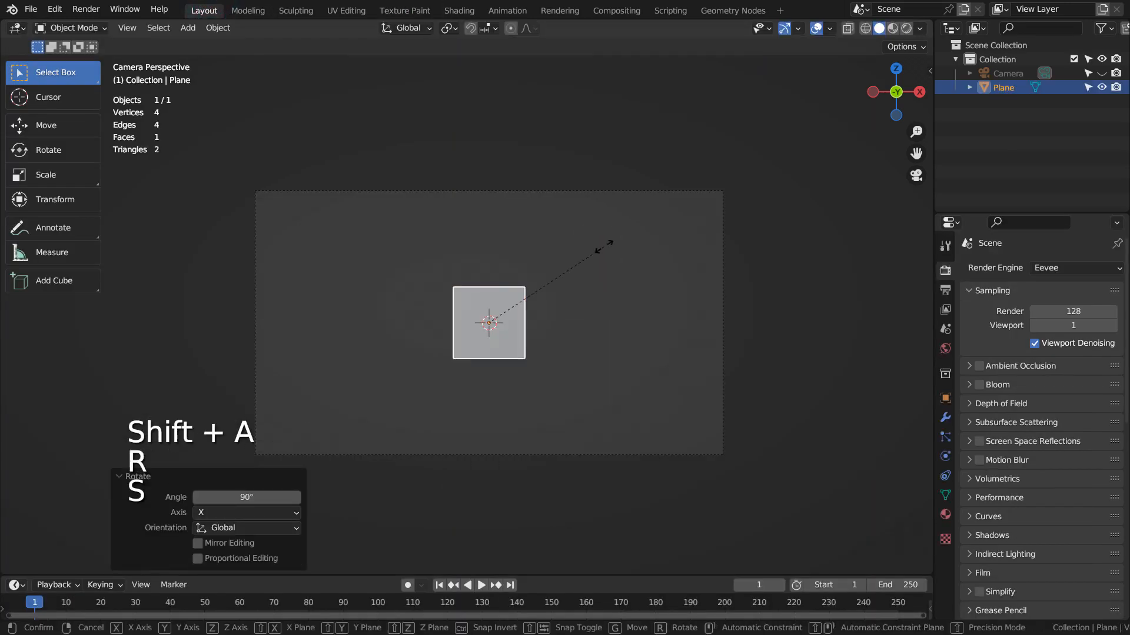
click(42, 210)
key(s)
key(x)
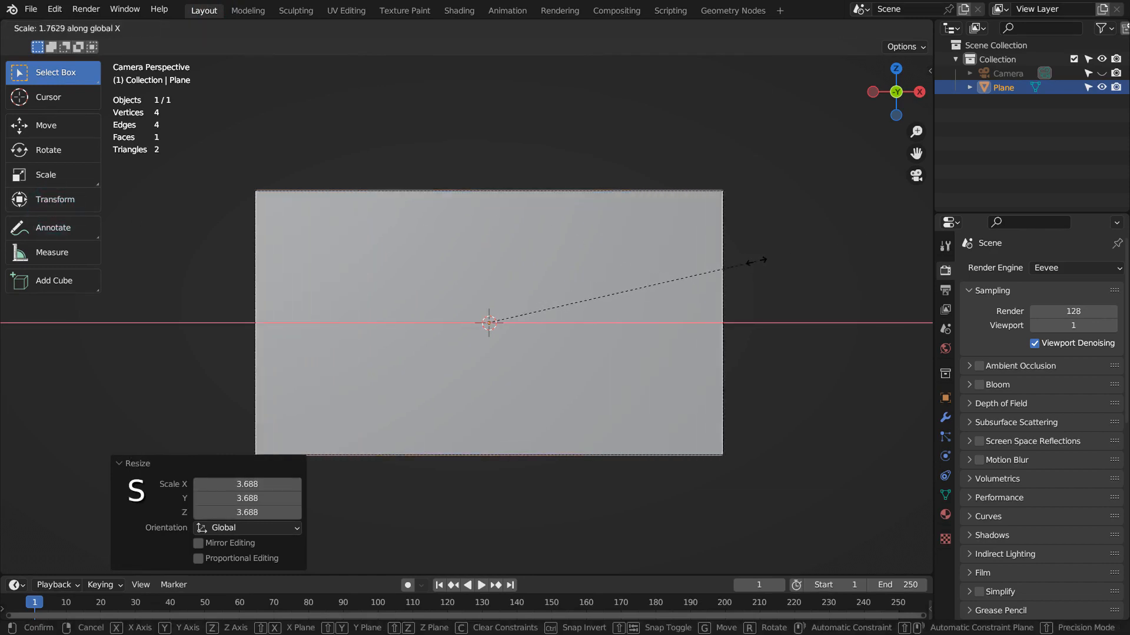
click(759, 261)
Add a blank 1024 × 1024 px base color paint slot to the plane for texture painting
click(405, 10)
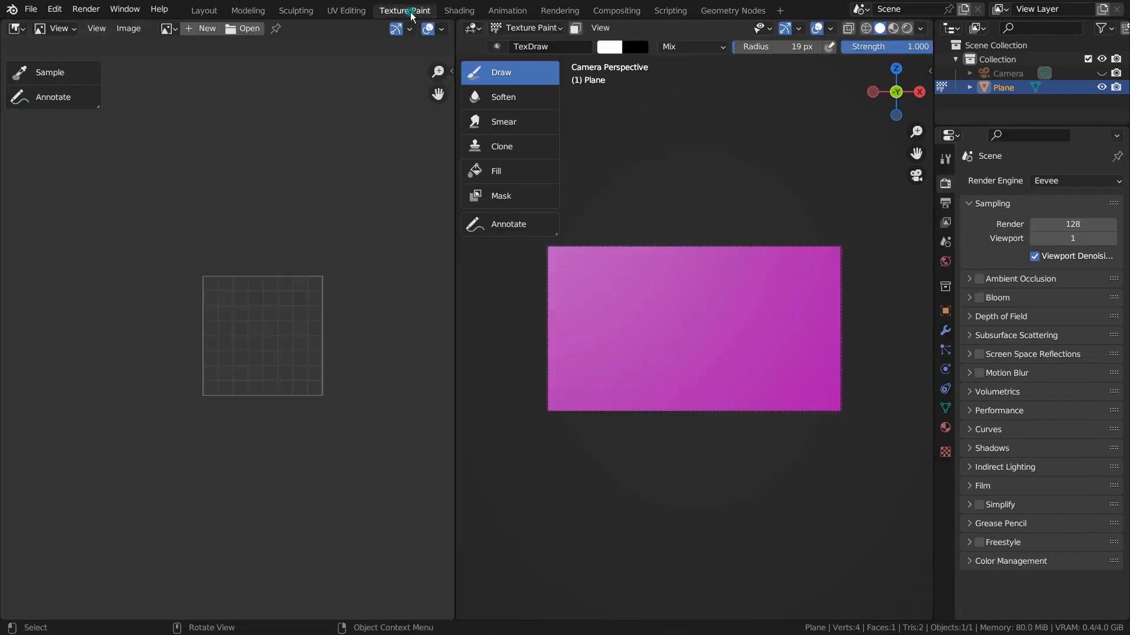
click(946, 163)
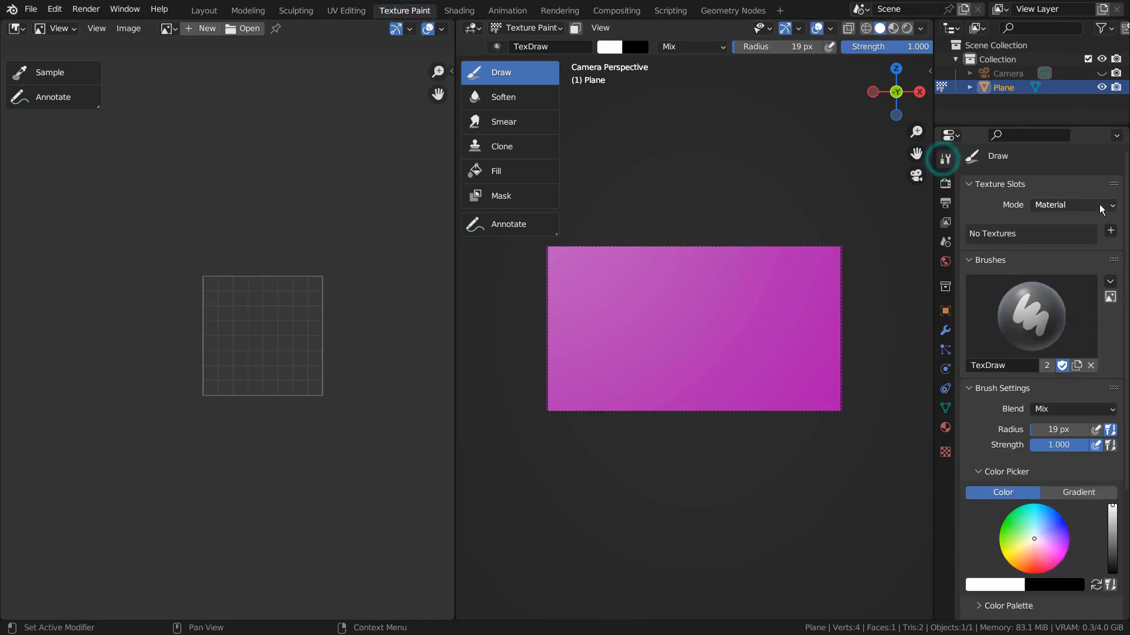
click(1110, 230)
click(1084, 242)
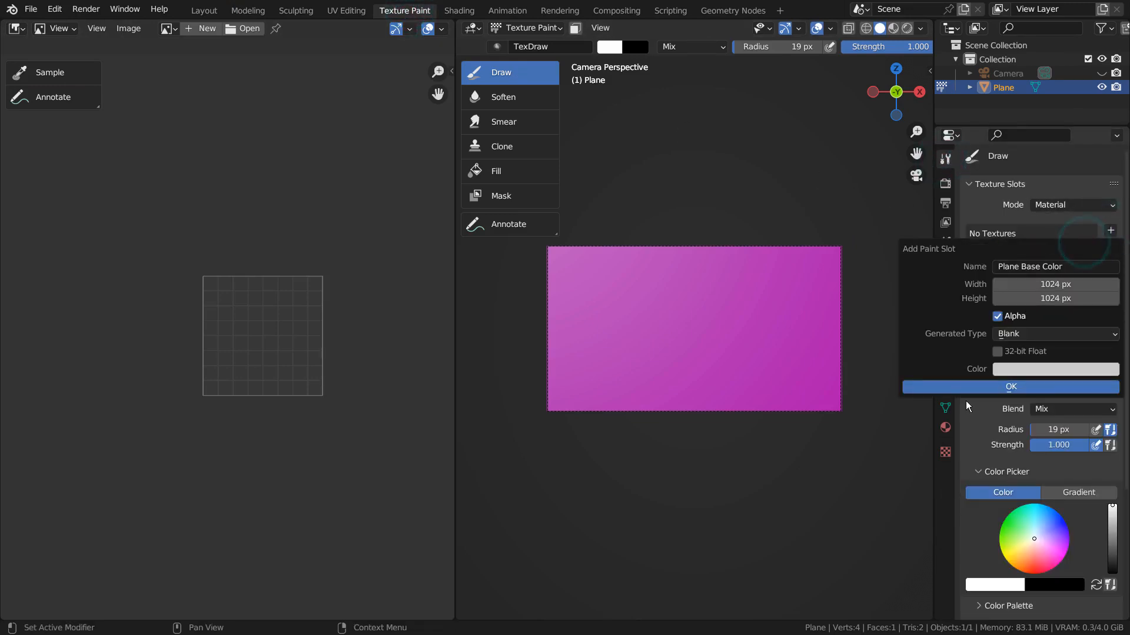
click(1011, 386)
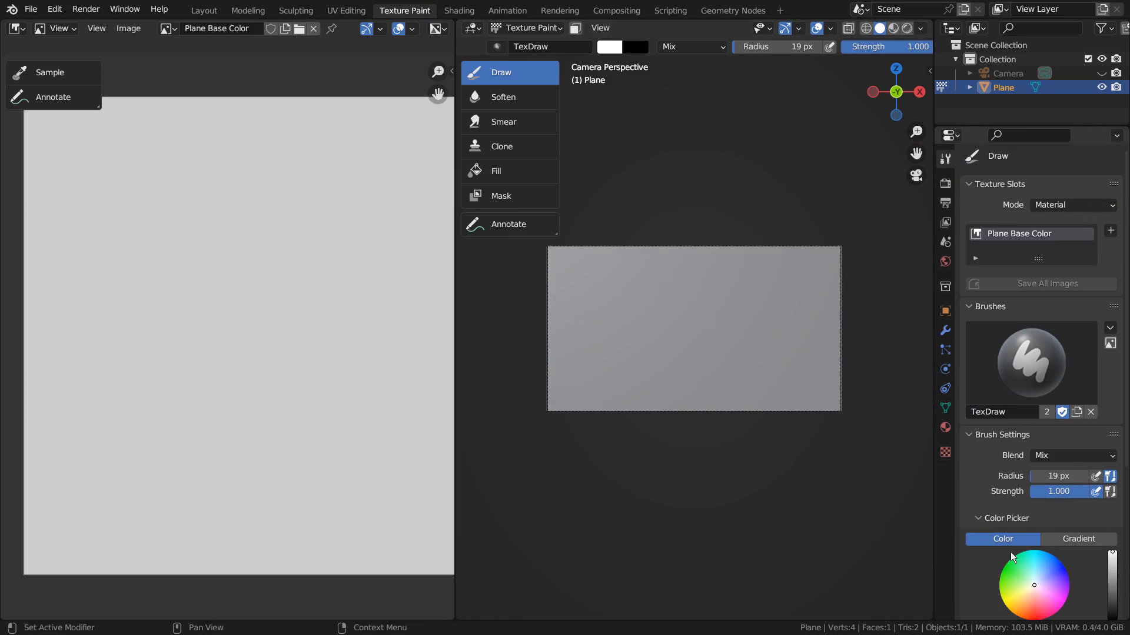
Paint orange outlines for the two trench walls and a solid light green path tapering upward between them
click(1021, 611)
mouse_move(522, 312)
mouse_down()
mouse_move(630, 292)
mouse_move(642, 412)
mouse_up()
mouse_move(731, 413)
mouse_down()
mouse_move(732, 294)
mouse_move(886, 301)
mouse_up()
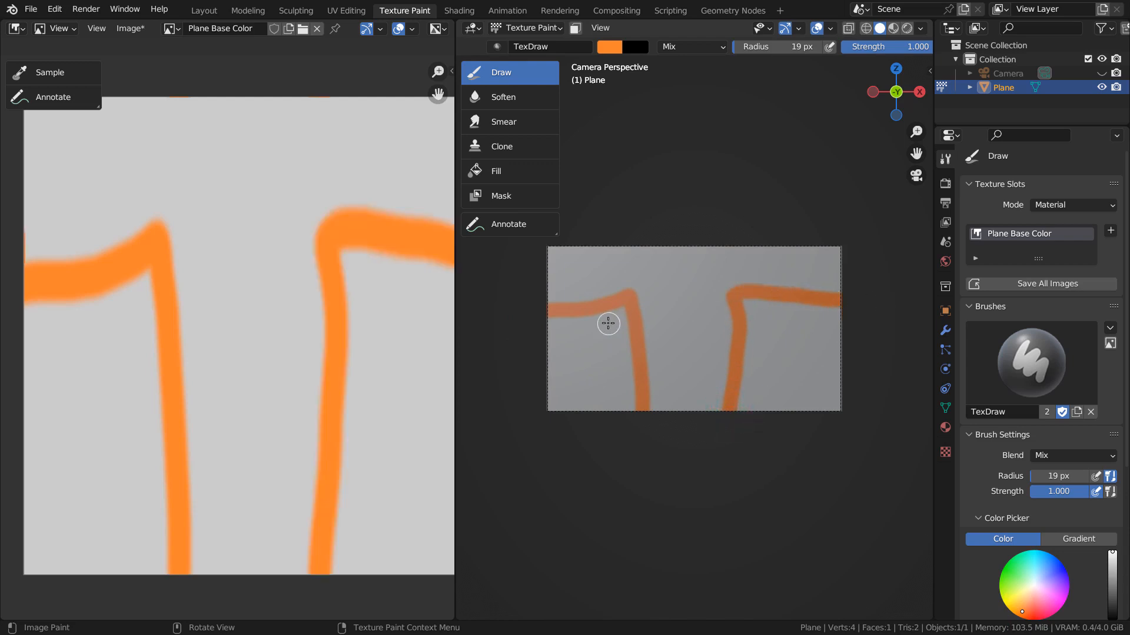
click(1024, 577)
mouse_move(649, 410)
mouse_down()
mouse_move(653, 362)
mouse_move(683, 295)
mouse_move(719, 410)
mouse_move(670, 317)
mouse_move(680, 323)
mouse_move(681, 419)
mouse_move(660, 412)
mouse_move(696, 408)
mouse_move(671, 428)
mouse_up()
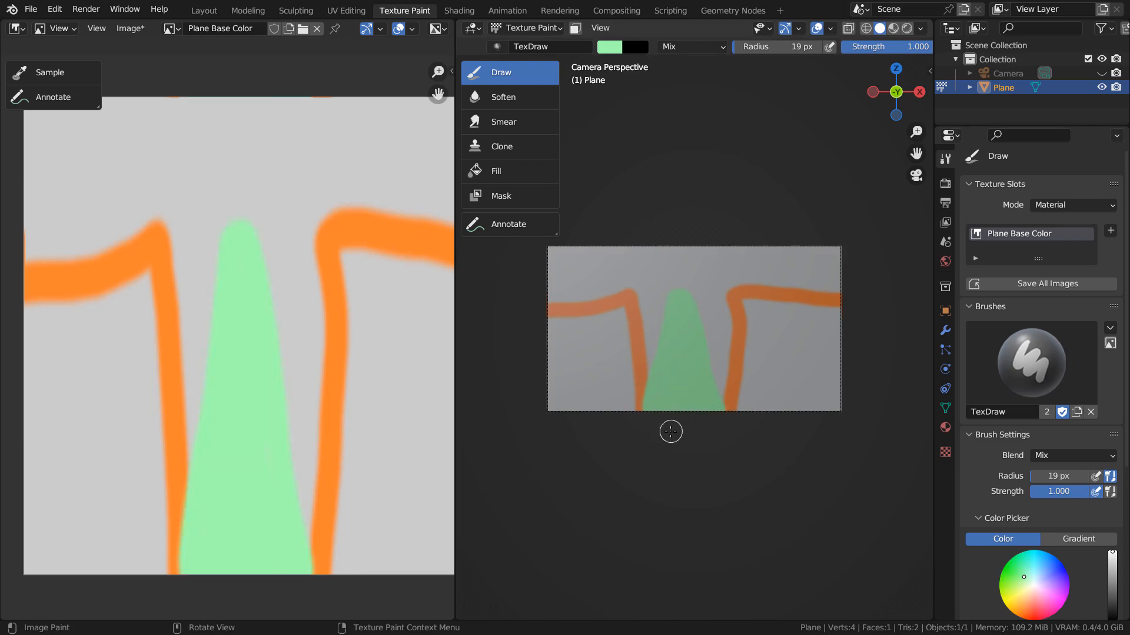
Fill both trench walls with orange using a brush enlarged to 40 px, and render the painted image
click(1021, 612)
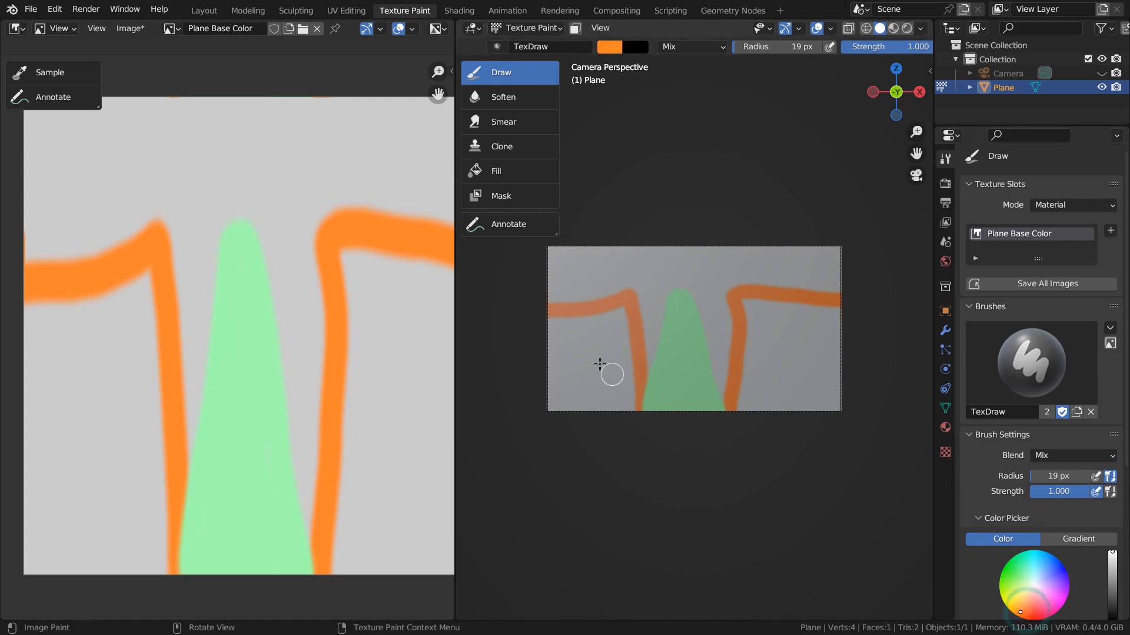
mouse_move(606, 317)
mouse_down()
mouse_move(537, 323)
mouse_move(559, 411)
mouse_move(560, 368)
mouse_move(596, 373)
mouse_up()
key(bracketright)
key(bracketright)
key(bracketright)
key(bracketright)
key(bracketright)
key(bracketright)
key(bracketright)
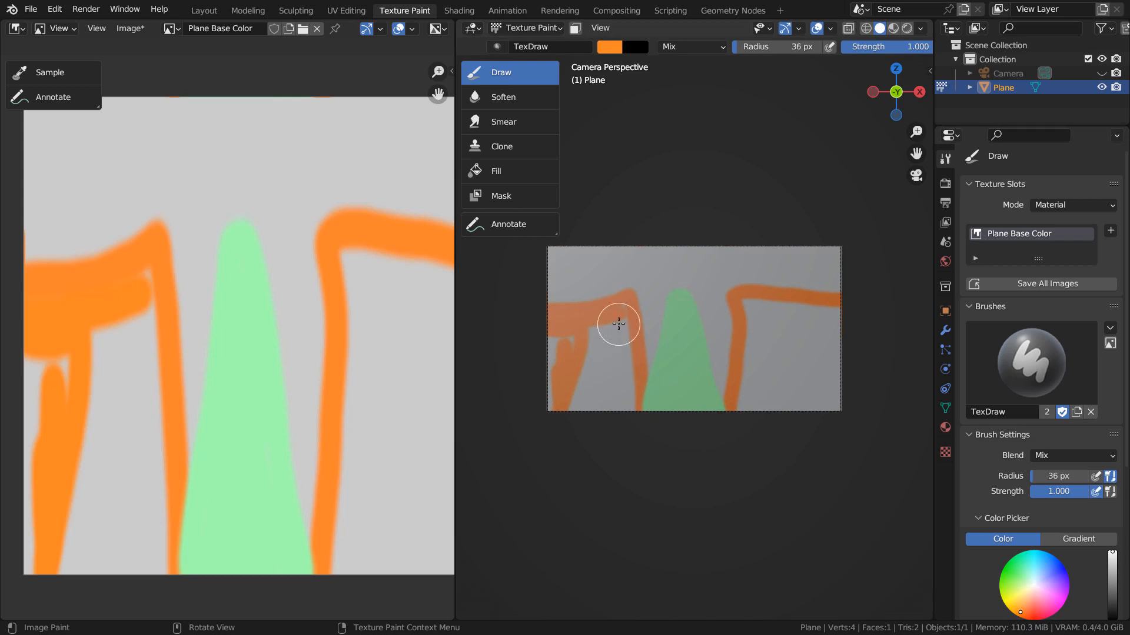
mouse_move(609, 324)
mouse_down()
mouse_move(608, 416)
mouse_move(575, 396)
mouse_move(557, 423)
mouse_move(580, 351)
mouse_move(621, 352)
mouse_move(622, 320)
mouse_move(623, 411)
mouse_up()
mouse_move(749, 401)
mouse_down()
mouse_move(743, 345)
mouse_move(764, 310)
mouse_move(835, 330)
mouse_move(759, 403)
mouse_move(787, 418)
mouse_move(824, 355)
mouse_move(830, 320)
mouse_move(839, 378)
mouse_move(792, 403)
mouse_up()
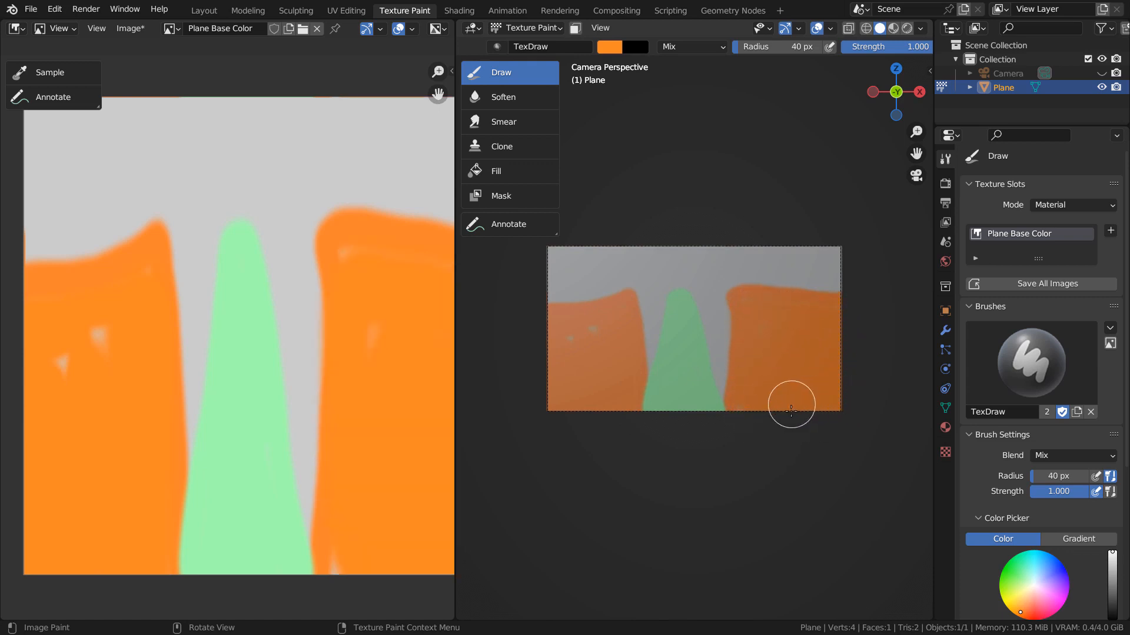
key(F12)
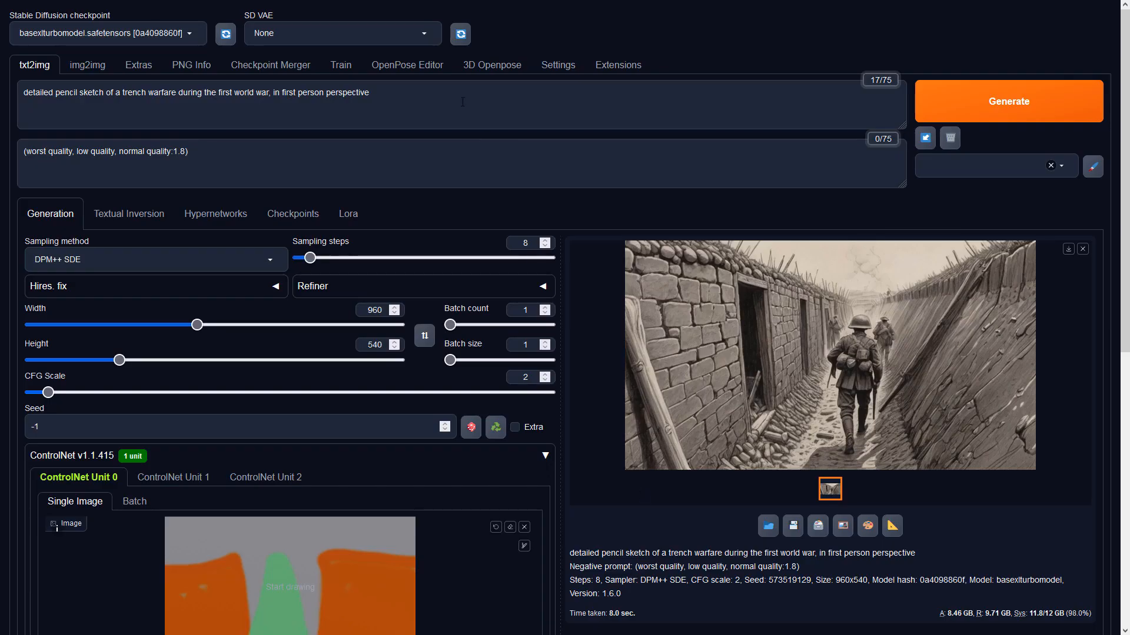
click(455, 94)
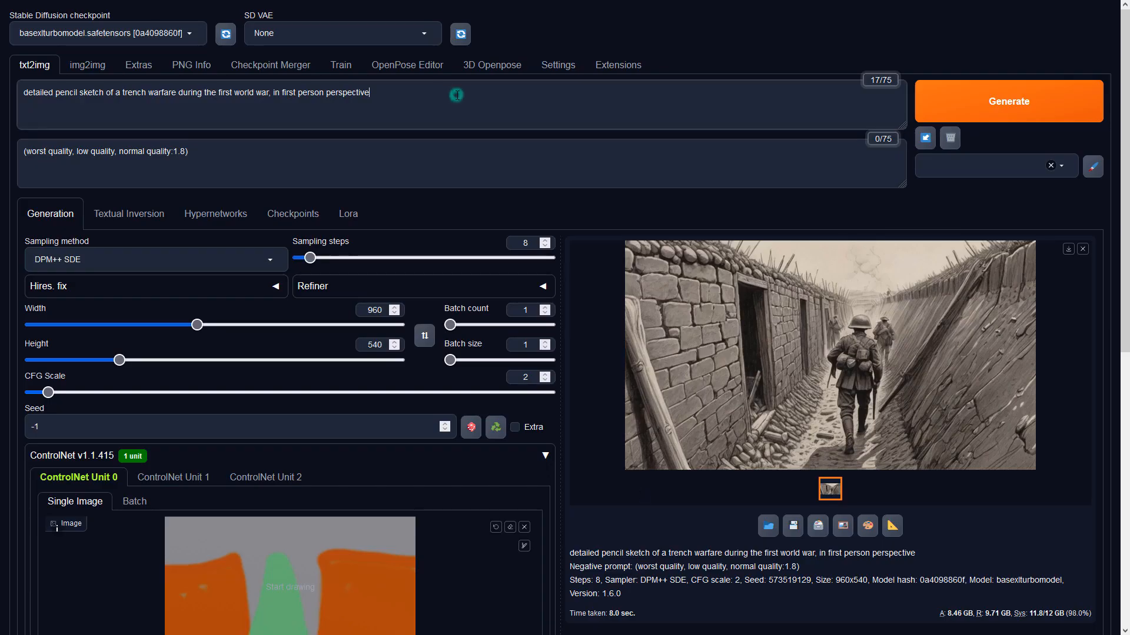
click(430, 145)
click(380, 310)
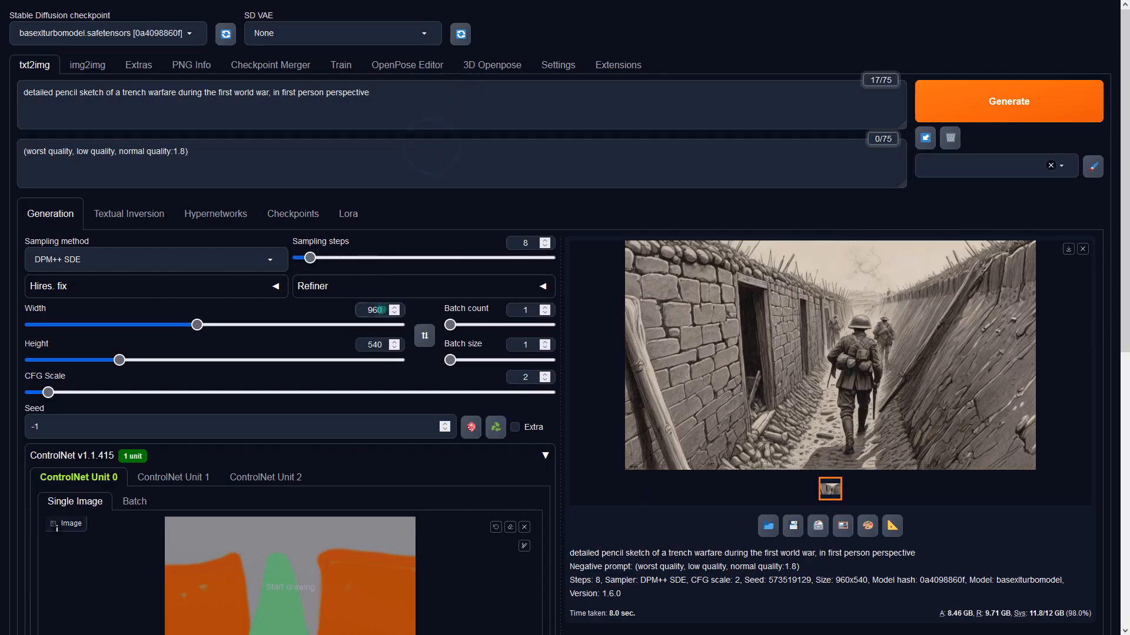
click(383, 343)
In the Stable Diffusion web UI, set ControlNet Unit 0 to Depth with preprocessor none and model sai_xl_depth_256lora
scroll(642, 553, down, 6)
click(164, 340)
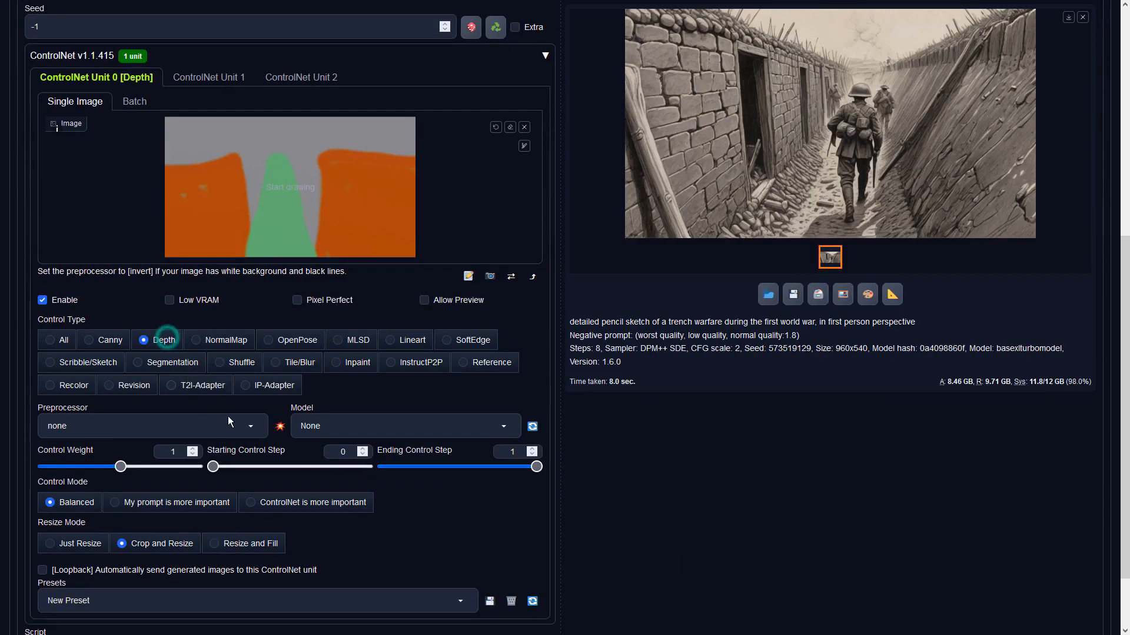
click(251, 426)
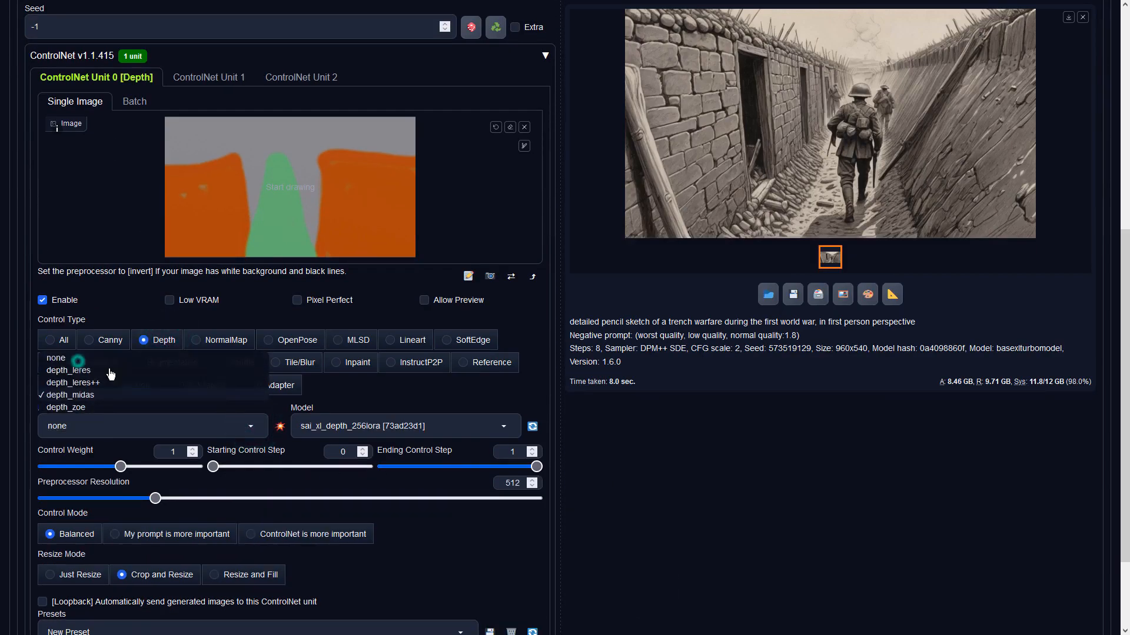
click(58, 358)
click(405, 426)
click(394, 410)
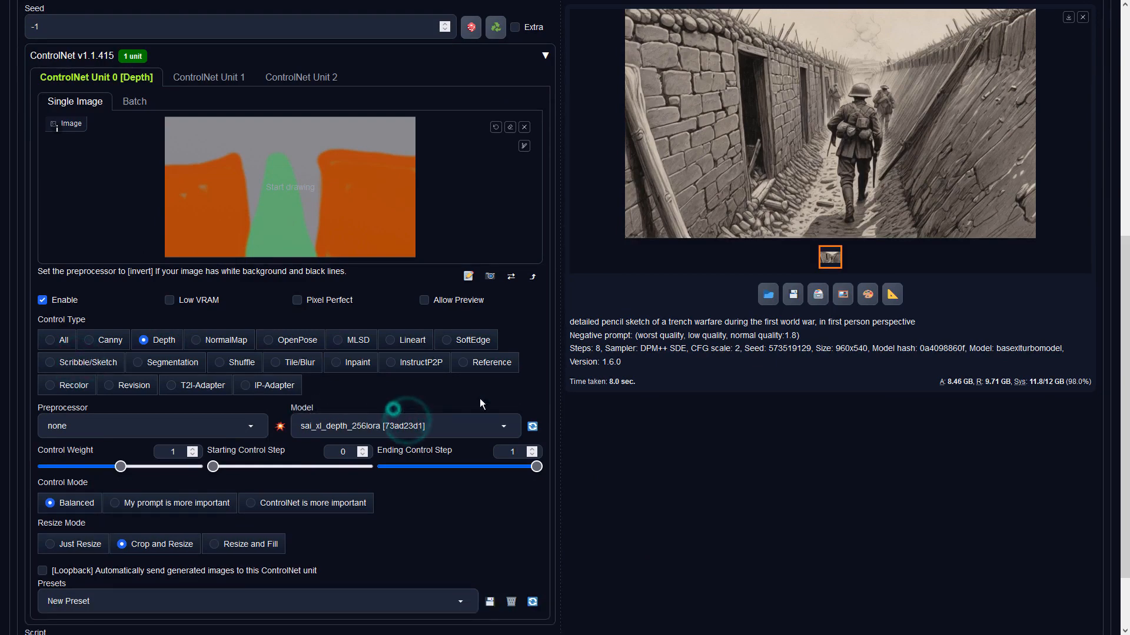
Generate the trench image from the prompt and depth guide, and send the result to img2img
scroll(760, 360, up, 6)
click(974, 105)
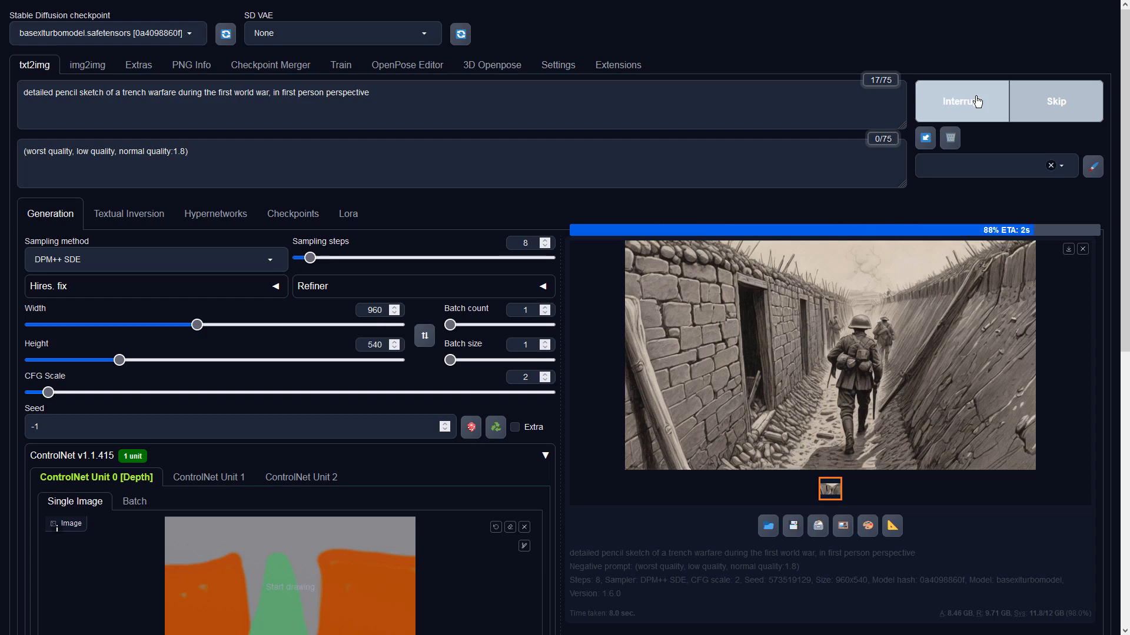
click(893, 312)
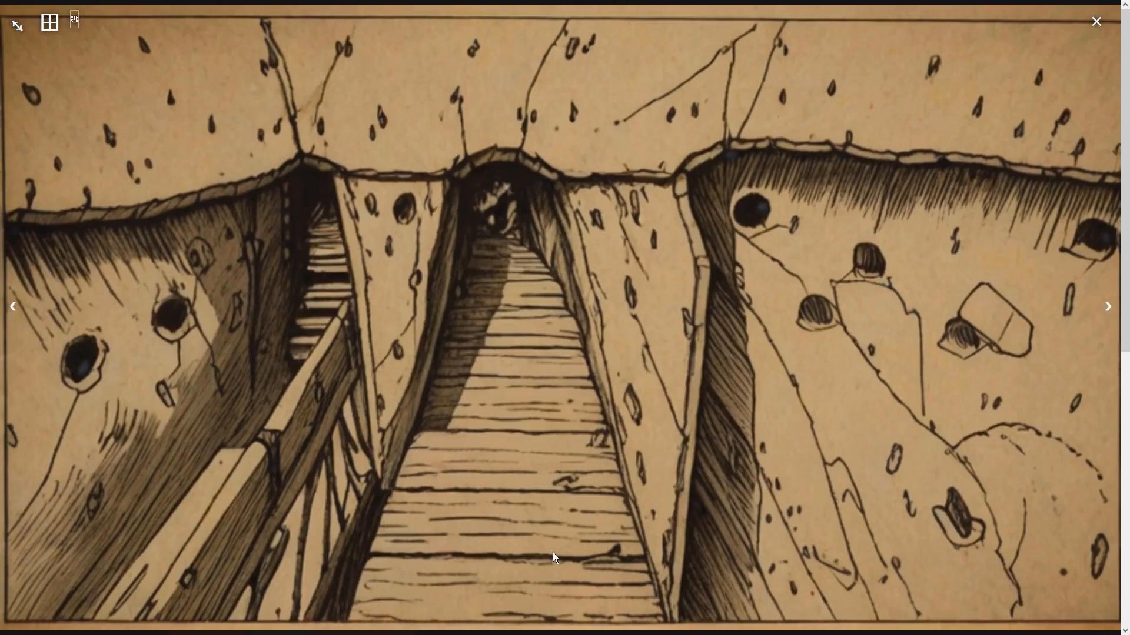
click(558, 257)
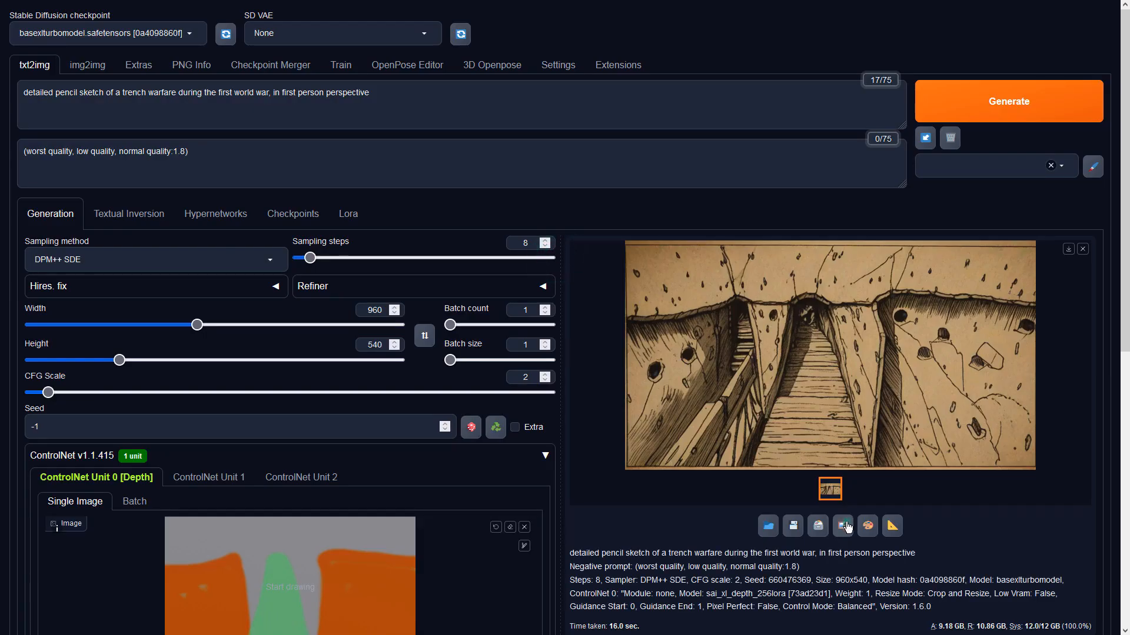
click(843, 525)
Configure img2img with the DPM++ SDE sampling method, CFG scale 2 and denoising strength 0.6
scroll(298, 392, down, 5)
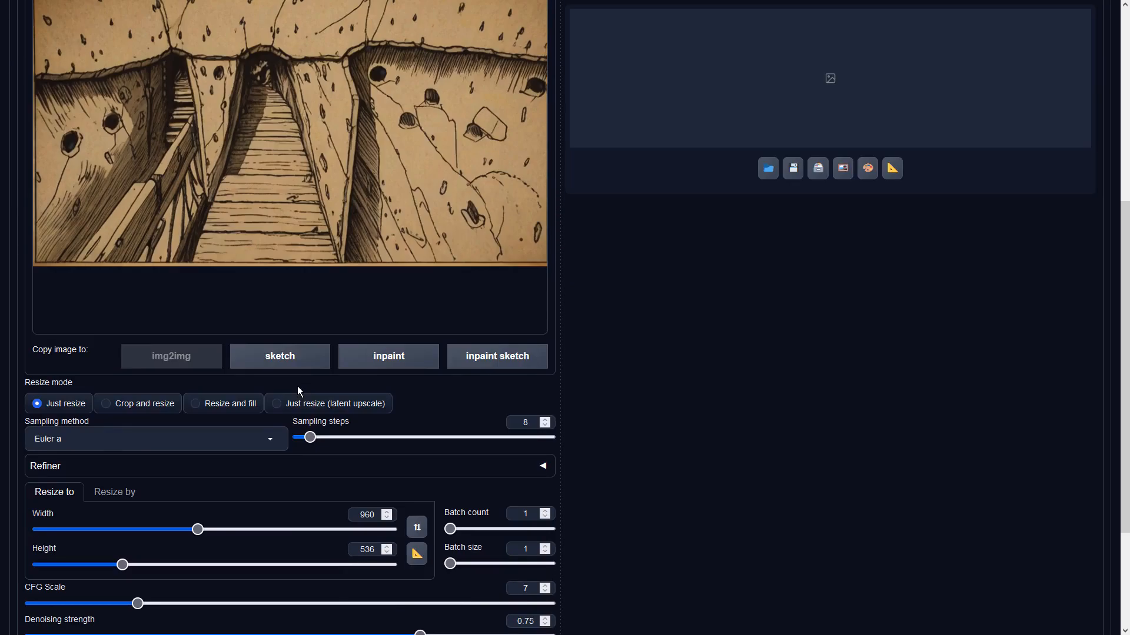
scroll(298, 391, down, 3)
click(238, 268)
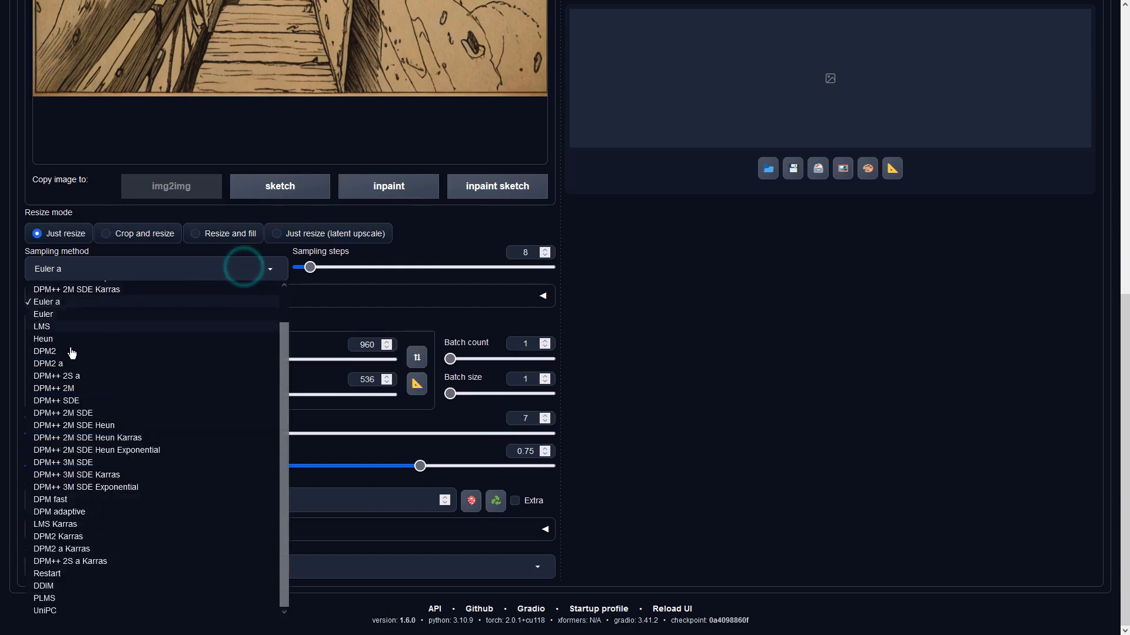
click(82, 396)
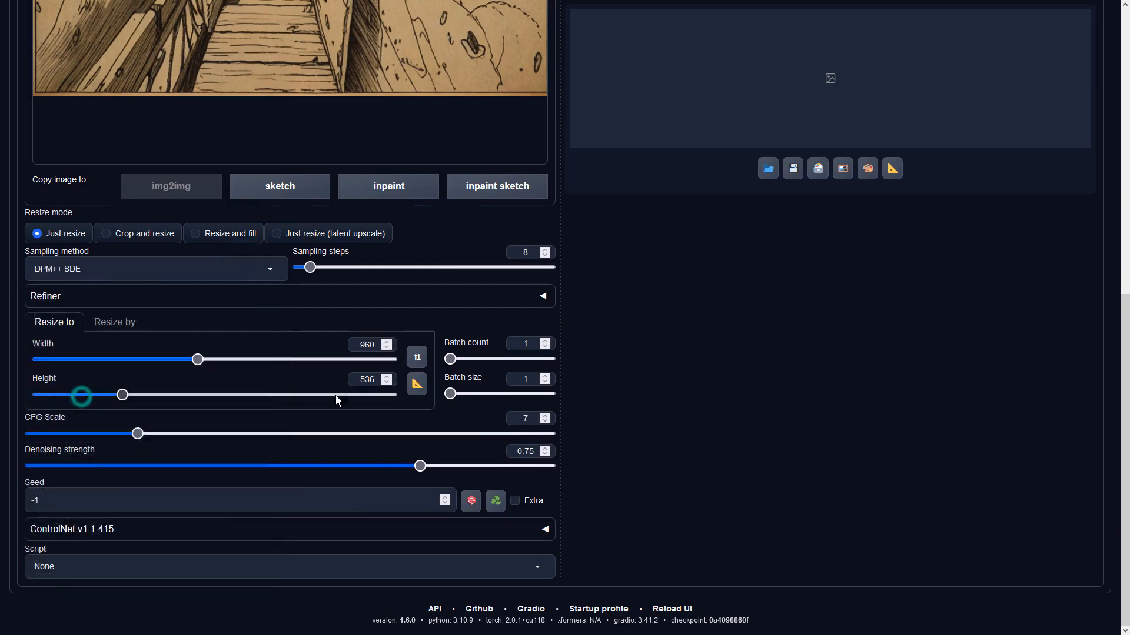
double_click(525, 418)
text(2)
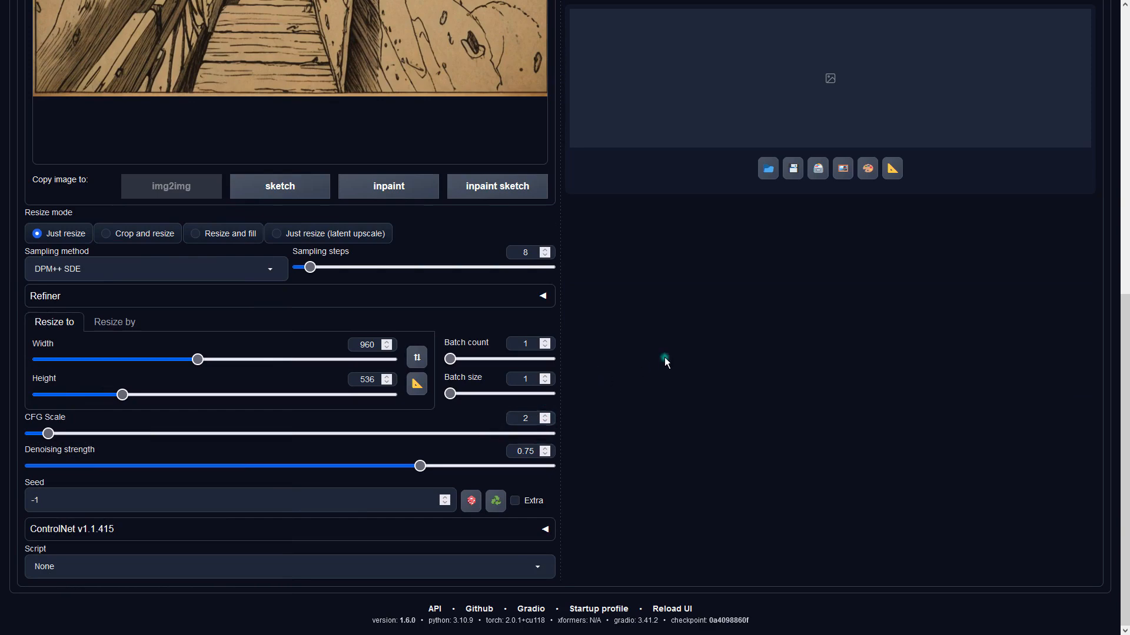
scroll(665, 357, up, 10)
scroll(616, 394, down, 9)
drag(422, 465, 343, 466)
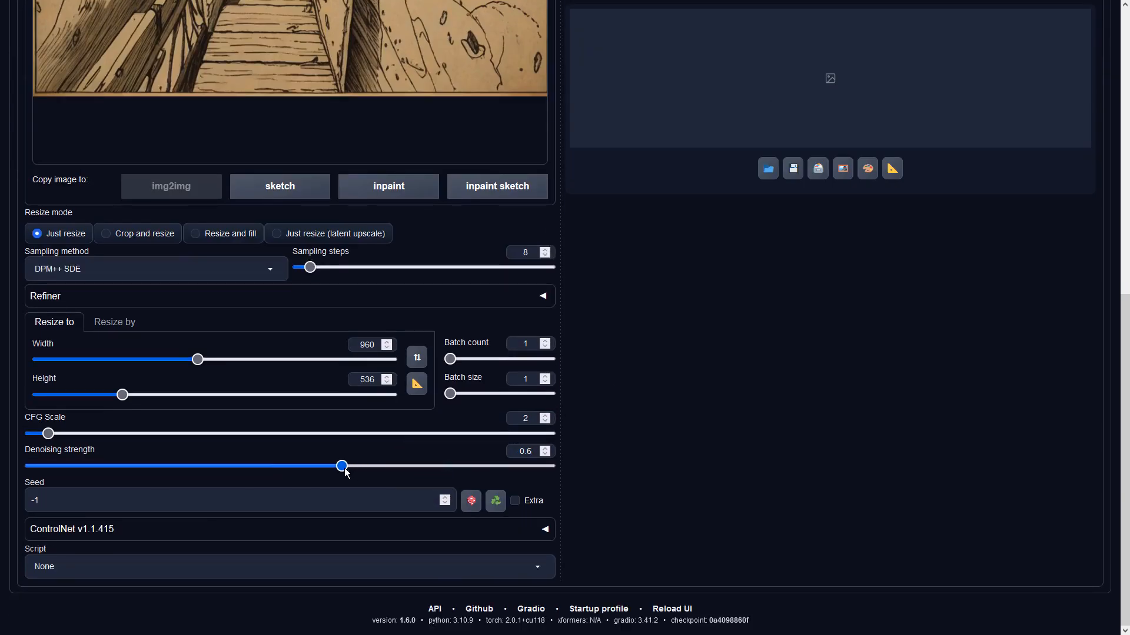
click(657, 404)
Generate an img2img version of the trench sketch, check it at full size, and send it back as the img2img source
scroll(695, 405, up, 7)
scroll(695, 405, up, 2)
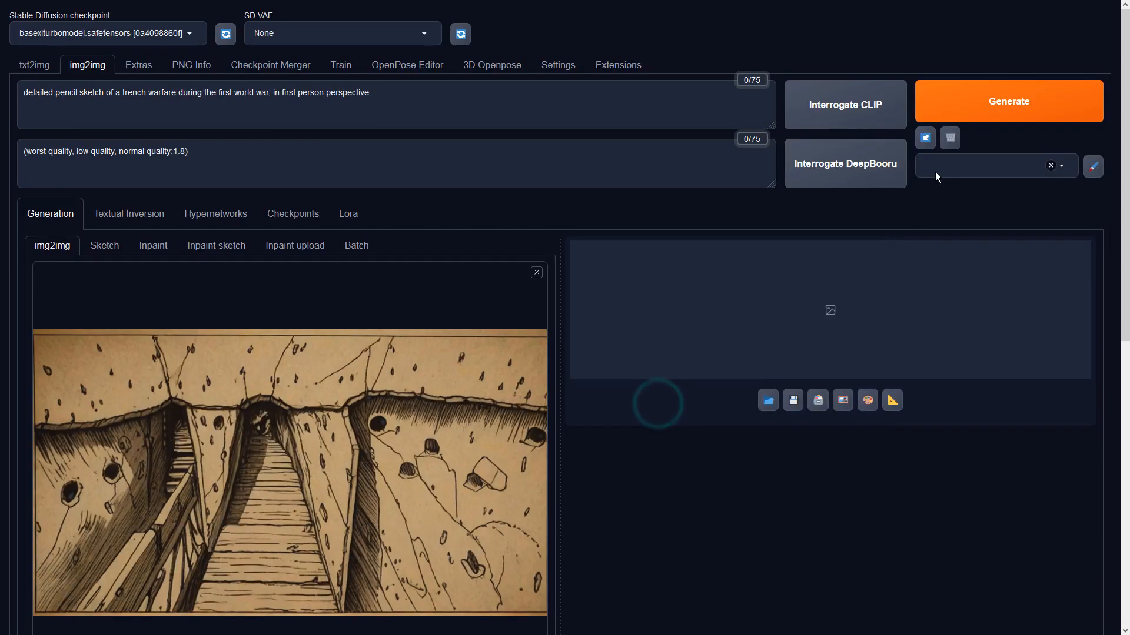
click(973, 112)
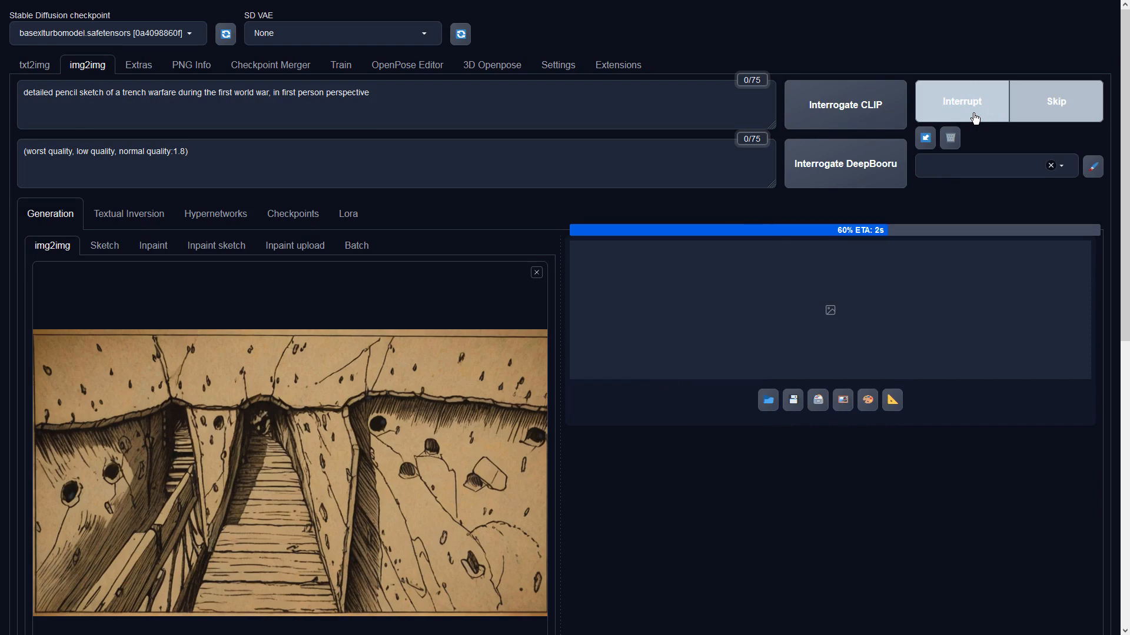
click(821, 374)
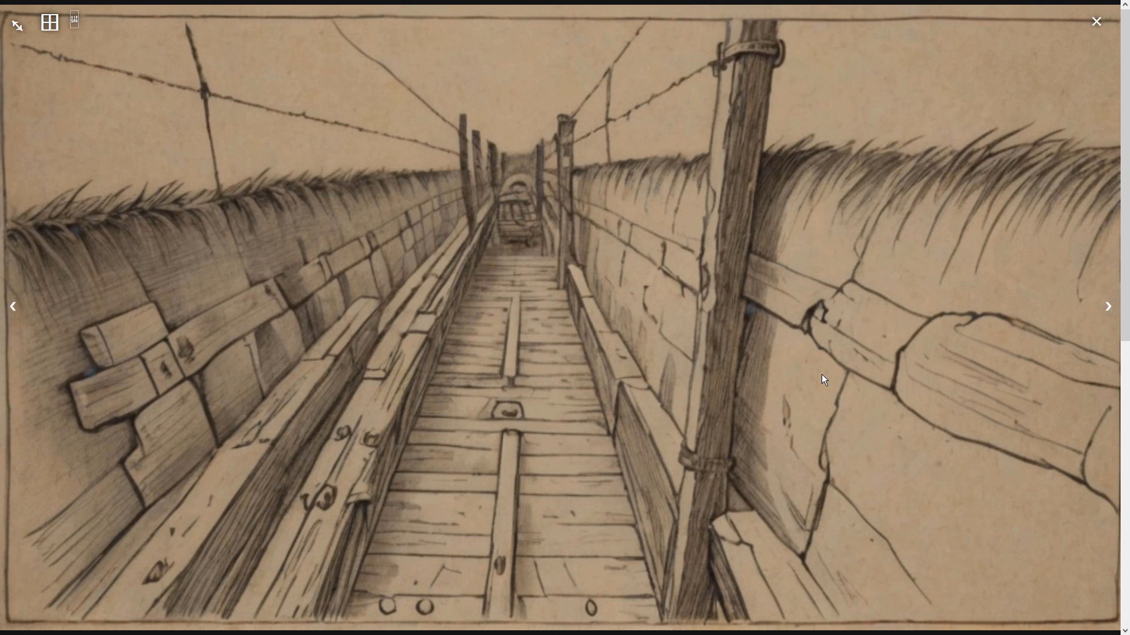
click(821, 374)
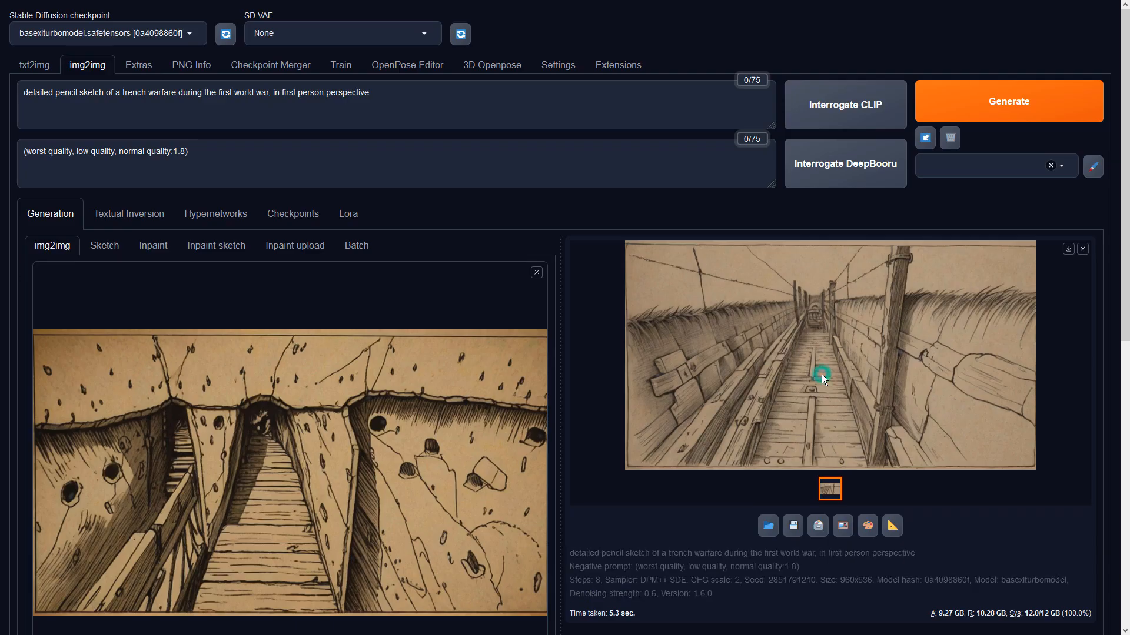
click(845, 532)
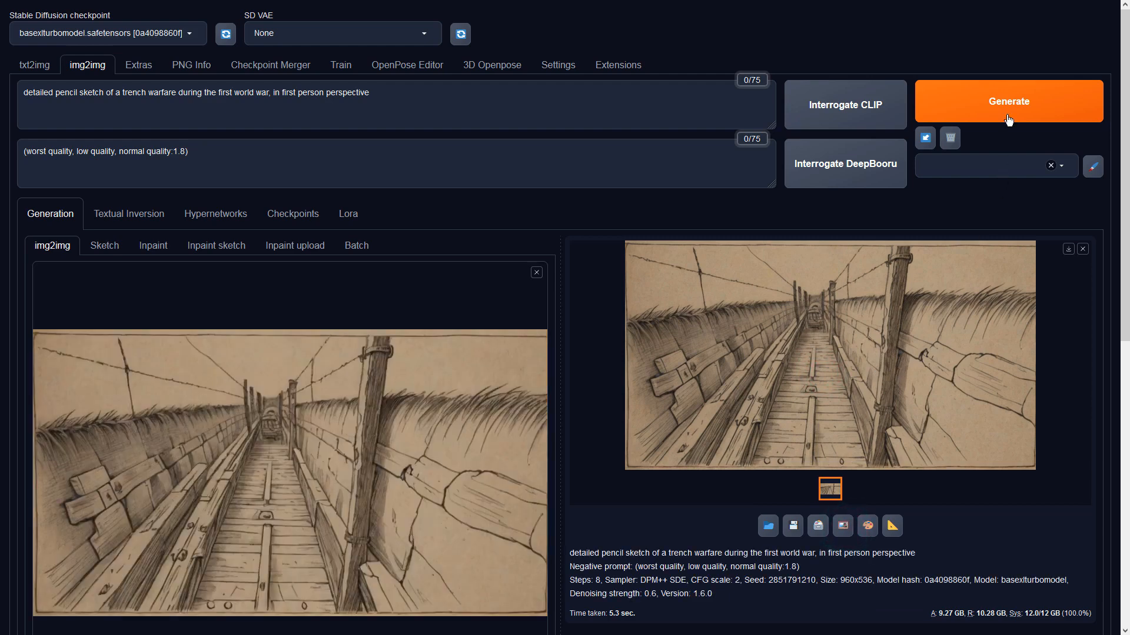
Generate a further version from the new source image, view it enlarged, and make it the img2img source
click(1008, 120)
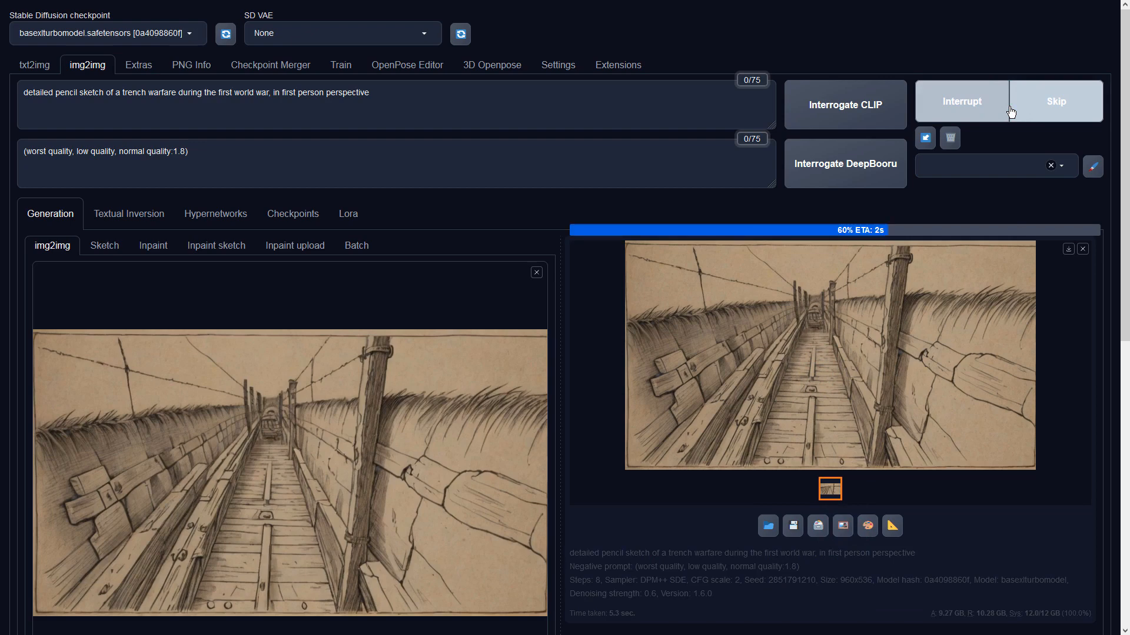
click(910, 345)
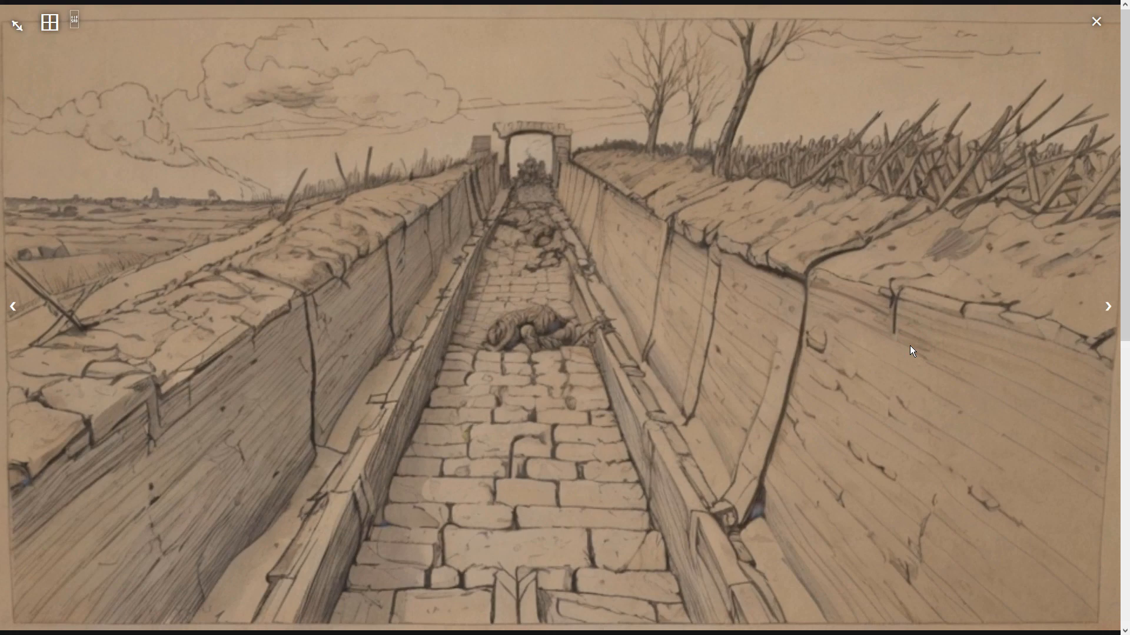
click(909, 344)
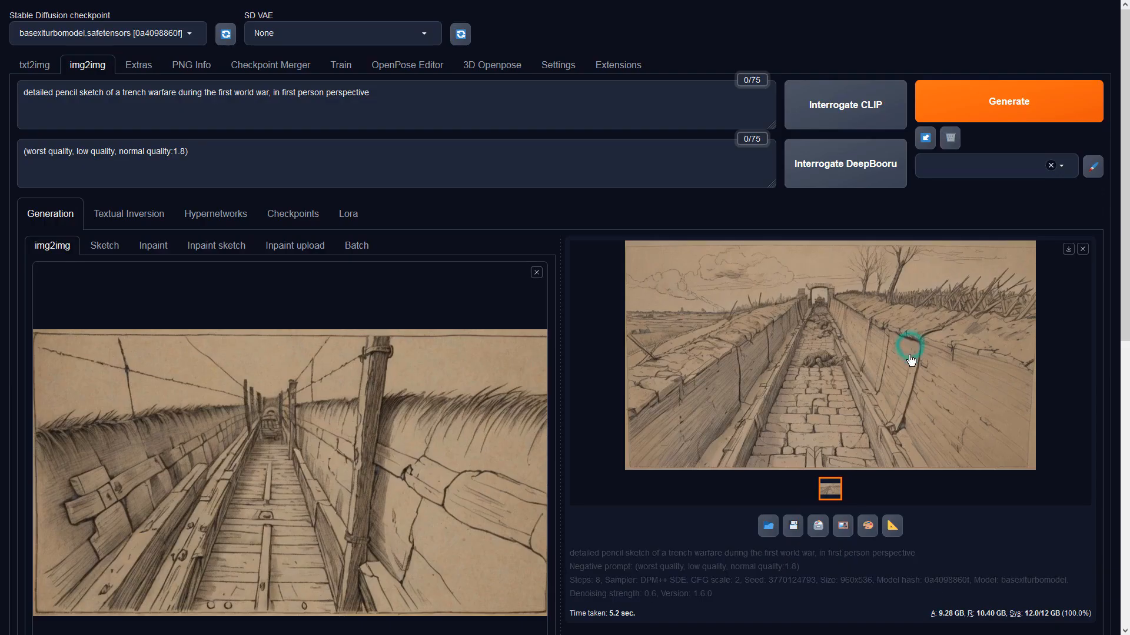
click(843, 526)
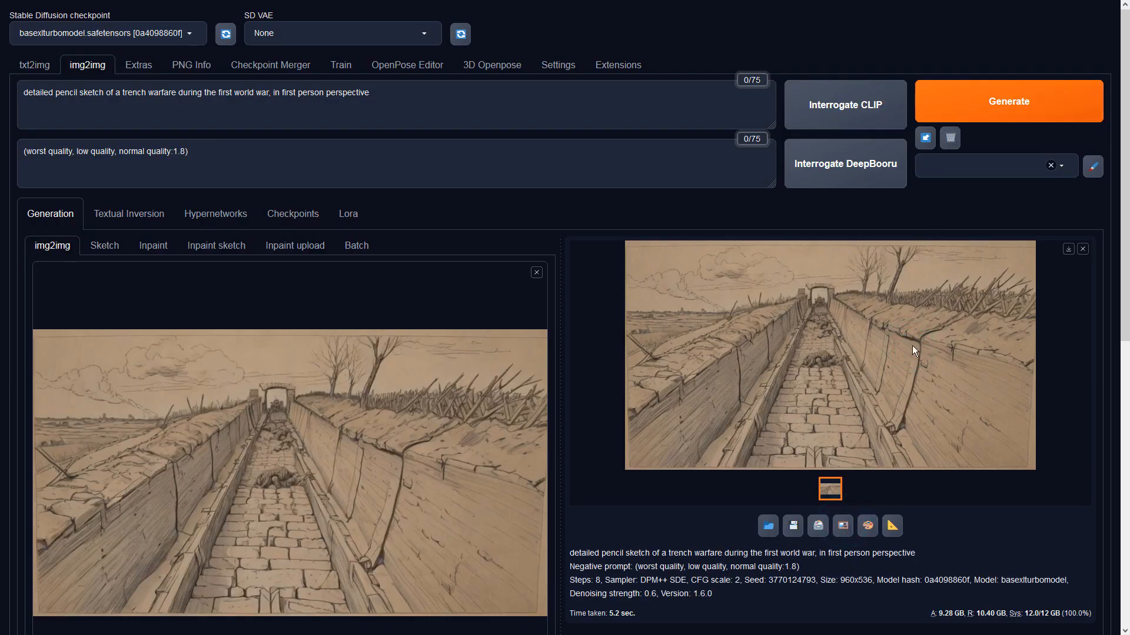
Send the trench sketch to Extras, process it with the 4x-UltraSharp upscaler at resize 1, and inspect the result enlarged
click(892, 526)
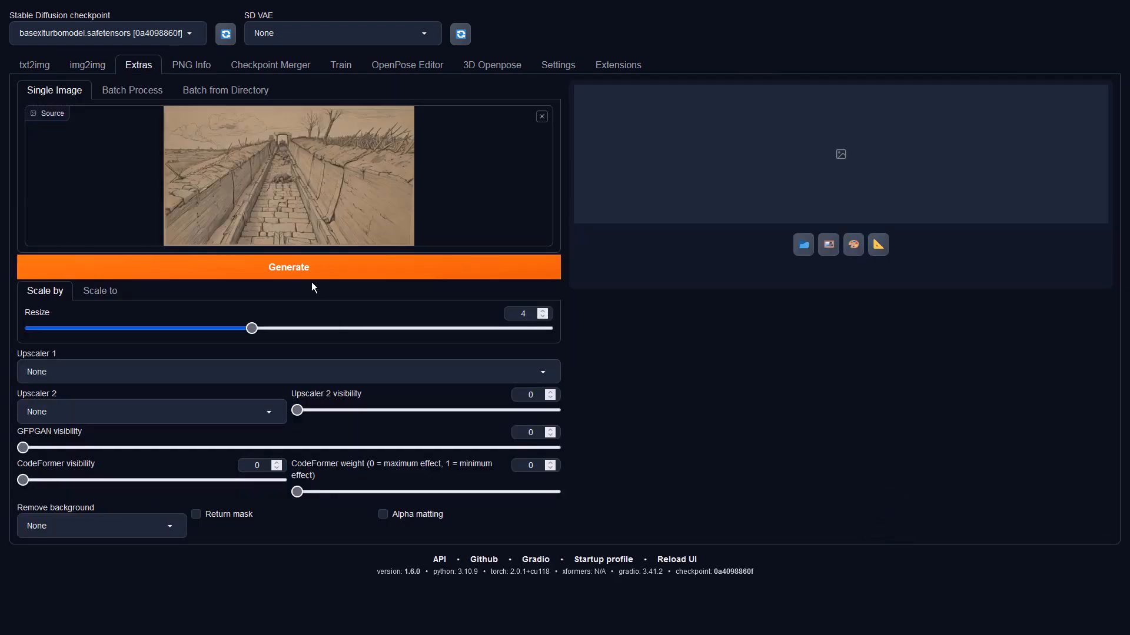
double_click(522, 314)
text(1)
click(447, 364)
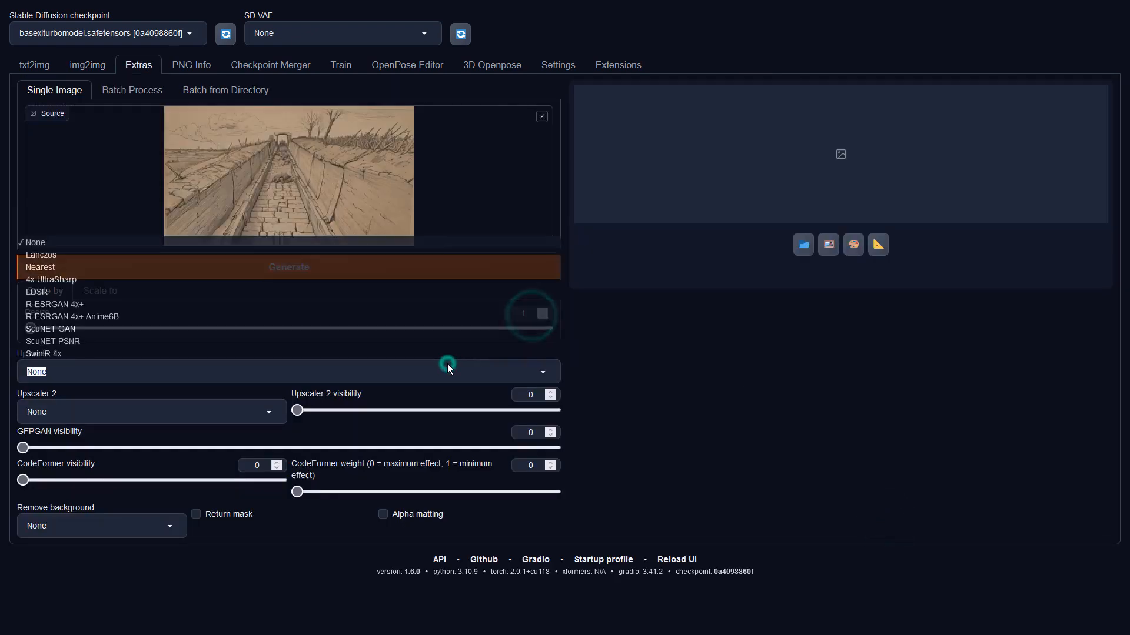
click(109, 280)
click(155, 262)
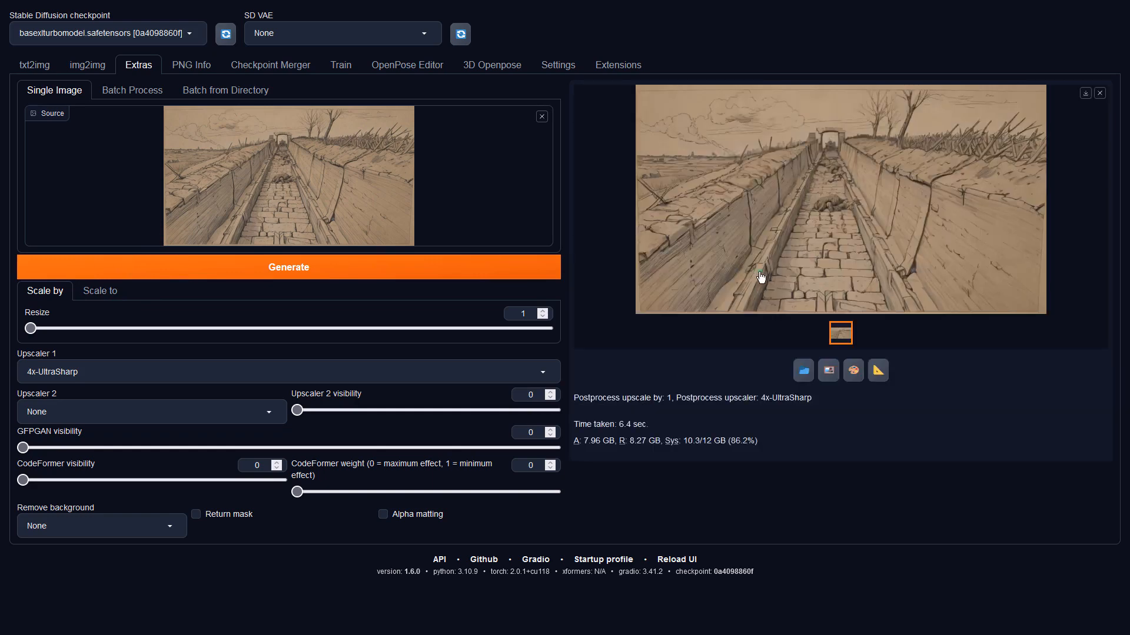
click(760, 273)
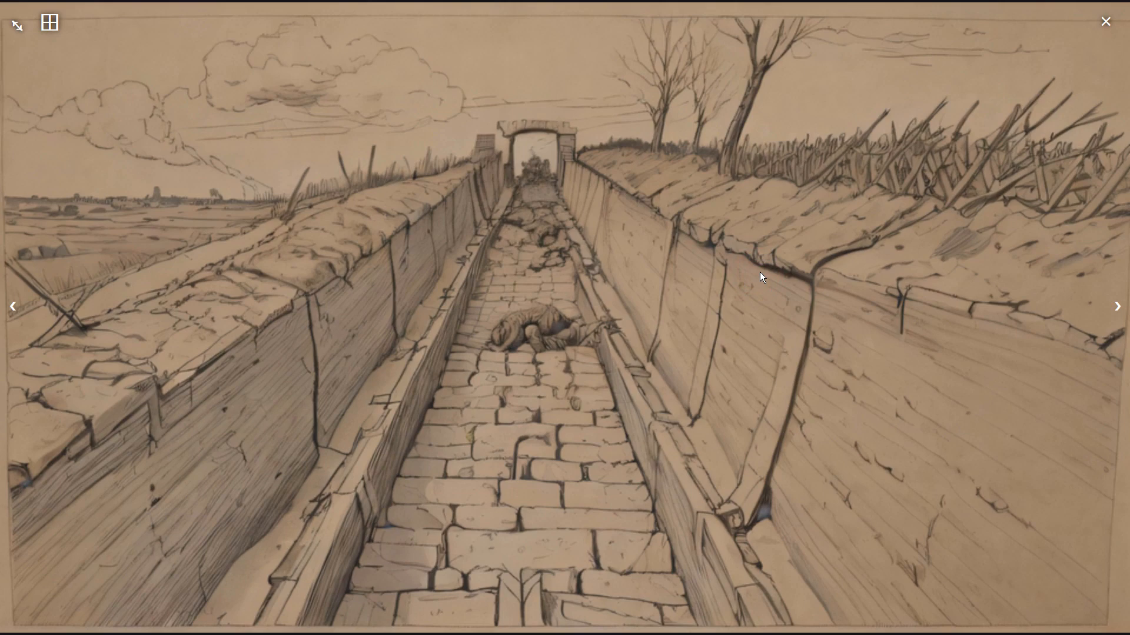
click(760, 276)
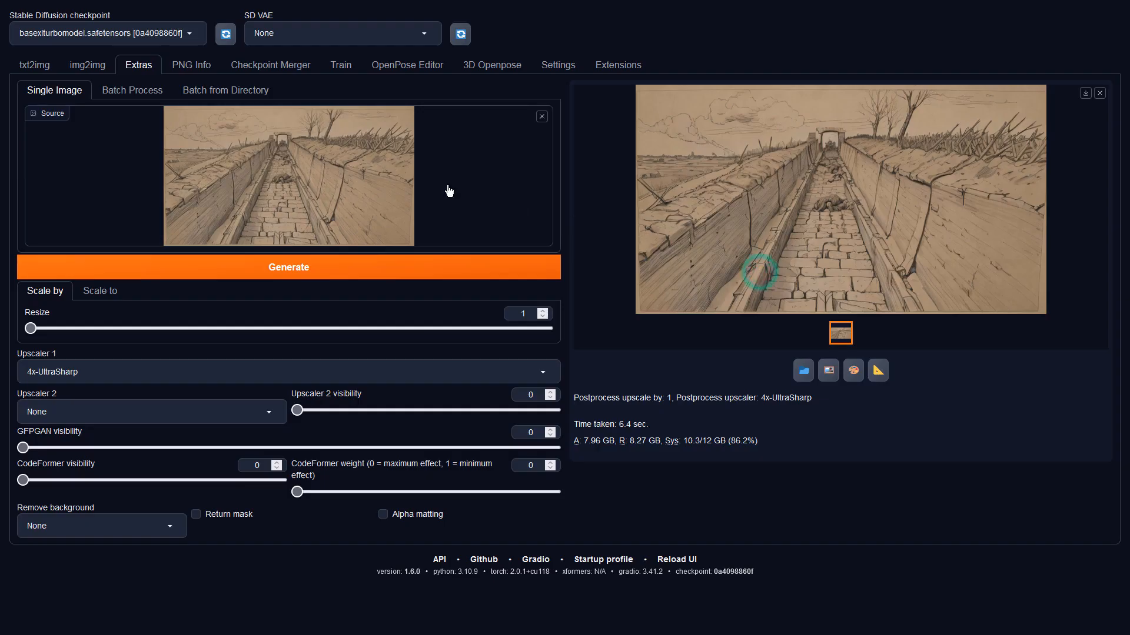
Return to img2img, generate another version of the trench sketch with the current settings, and inspect it enlarged
click(91, 66)
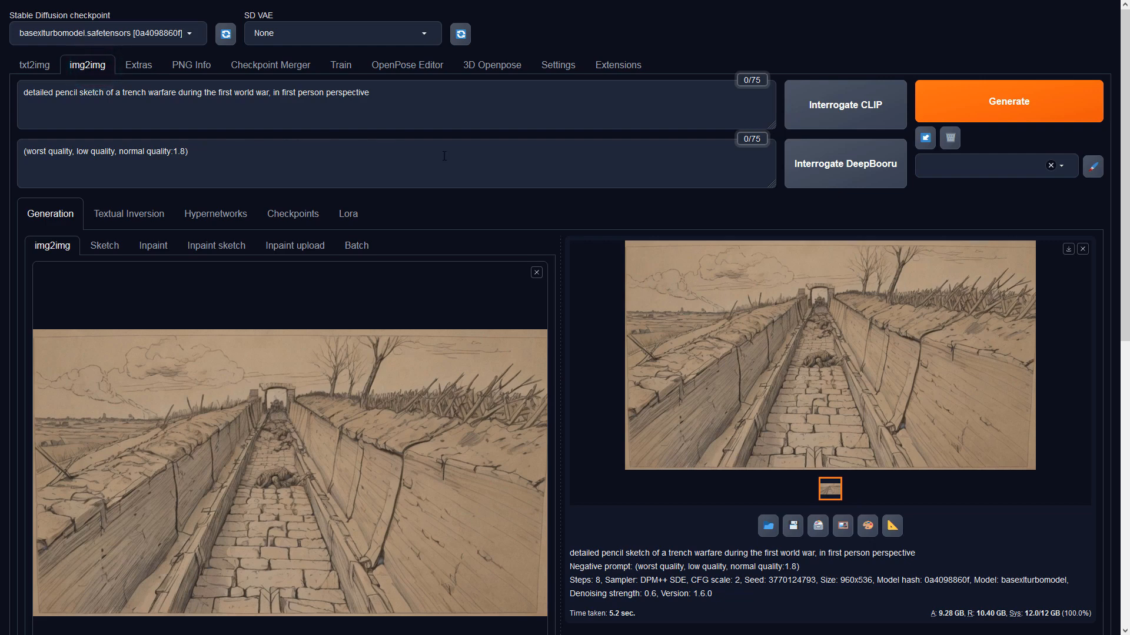
click(942, 119)
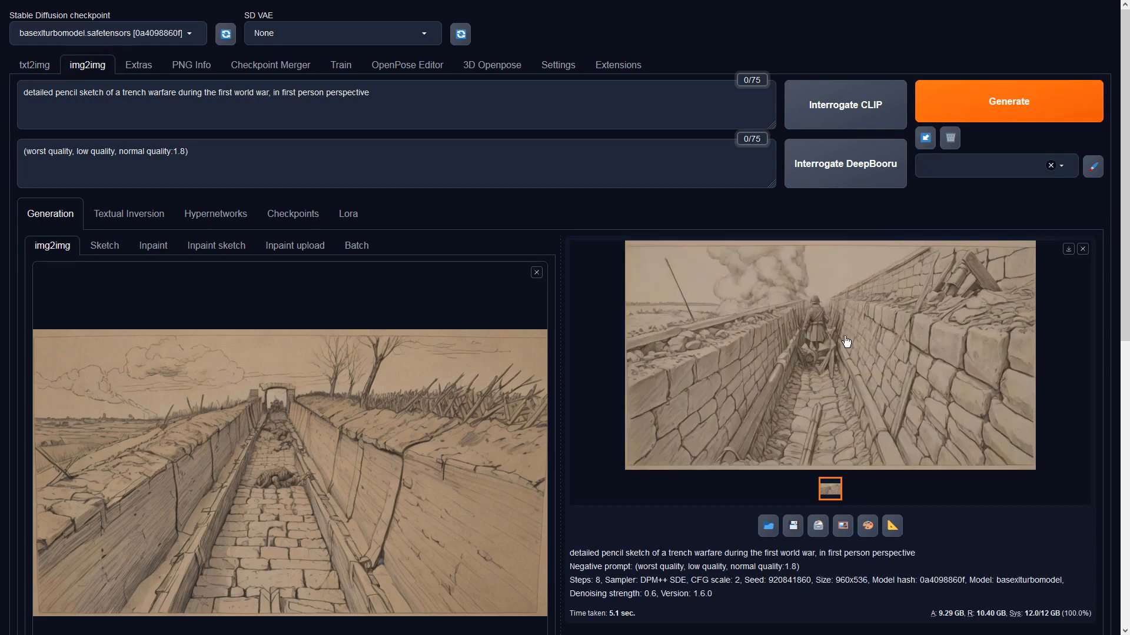
click(846, 342)
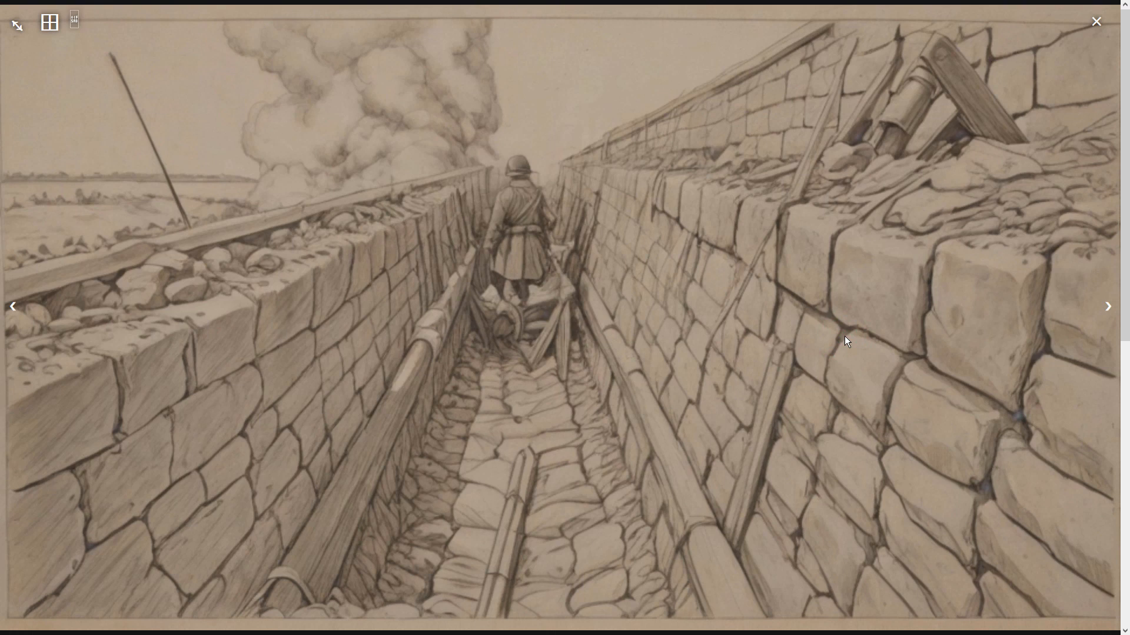
click(844, 337)
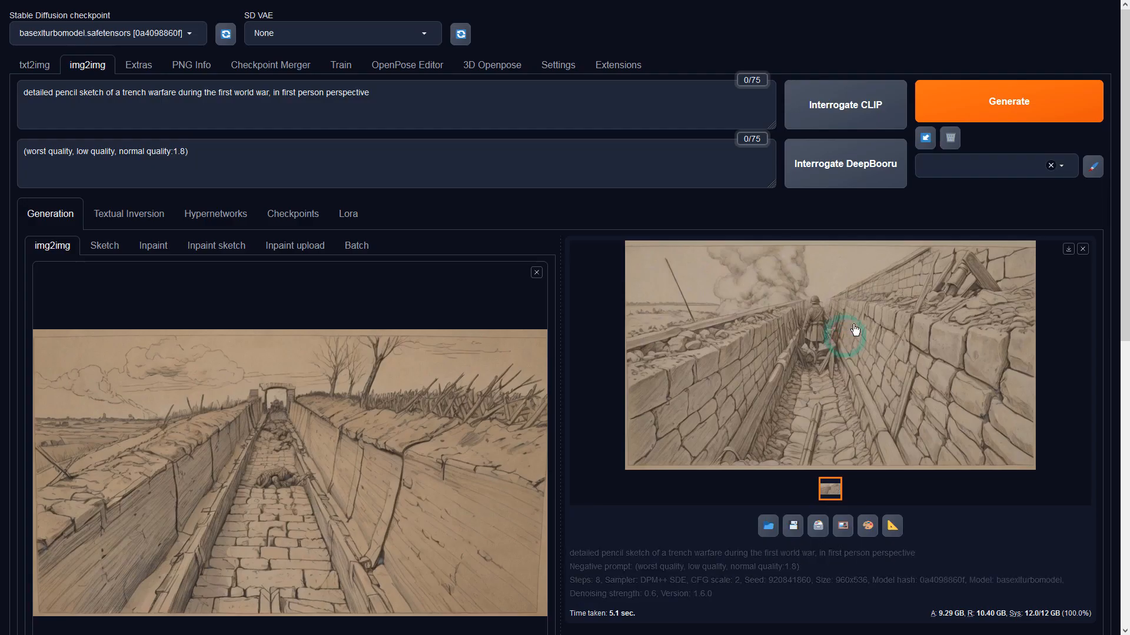
Use the version with the standing soldier as the img2img source and generate a new sketch from it, viewing it enlarged
click(843, 525)
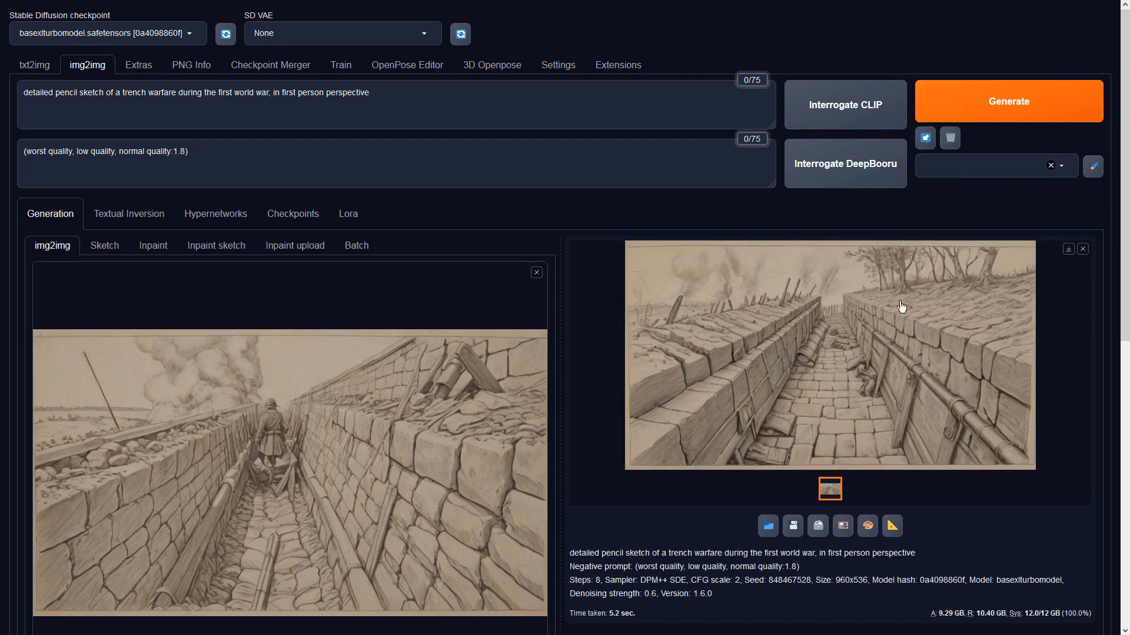
click(885, 342)
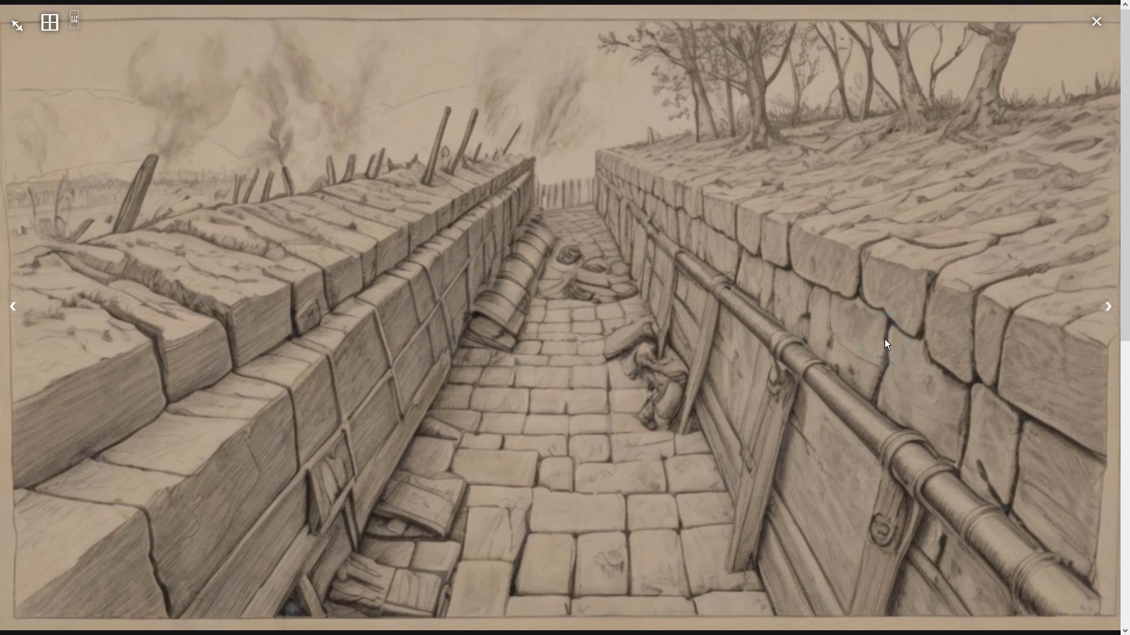